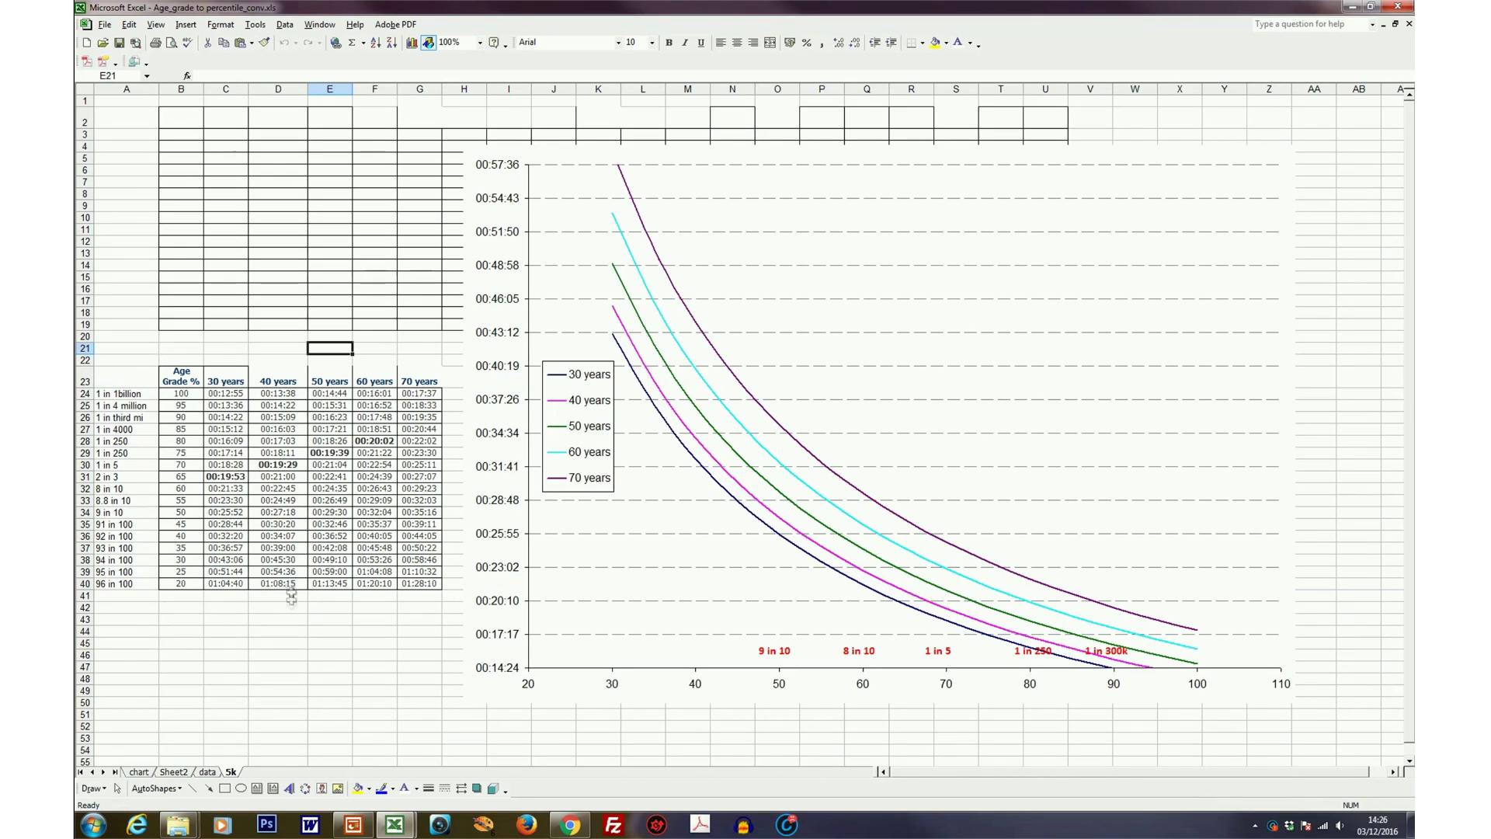
# Label the 80% age-grade row in A28 as '1 in 400', then bring up the CrossFit statistics article
pyautogui.click(221, 478)
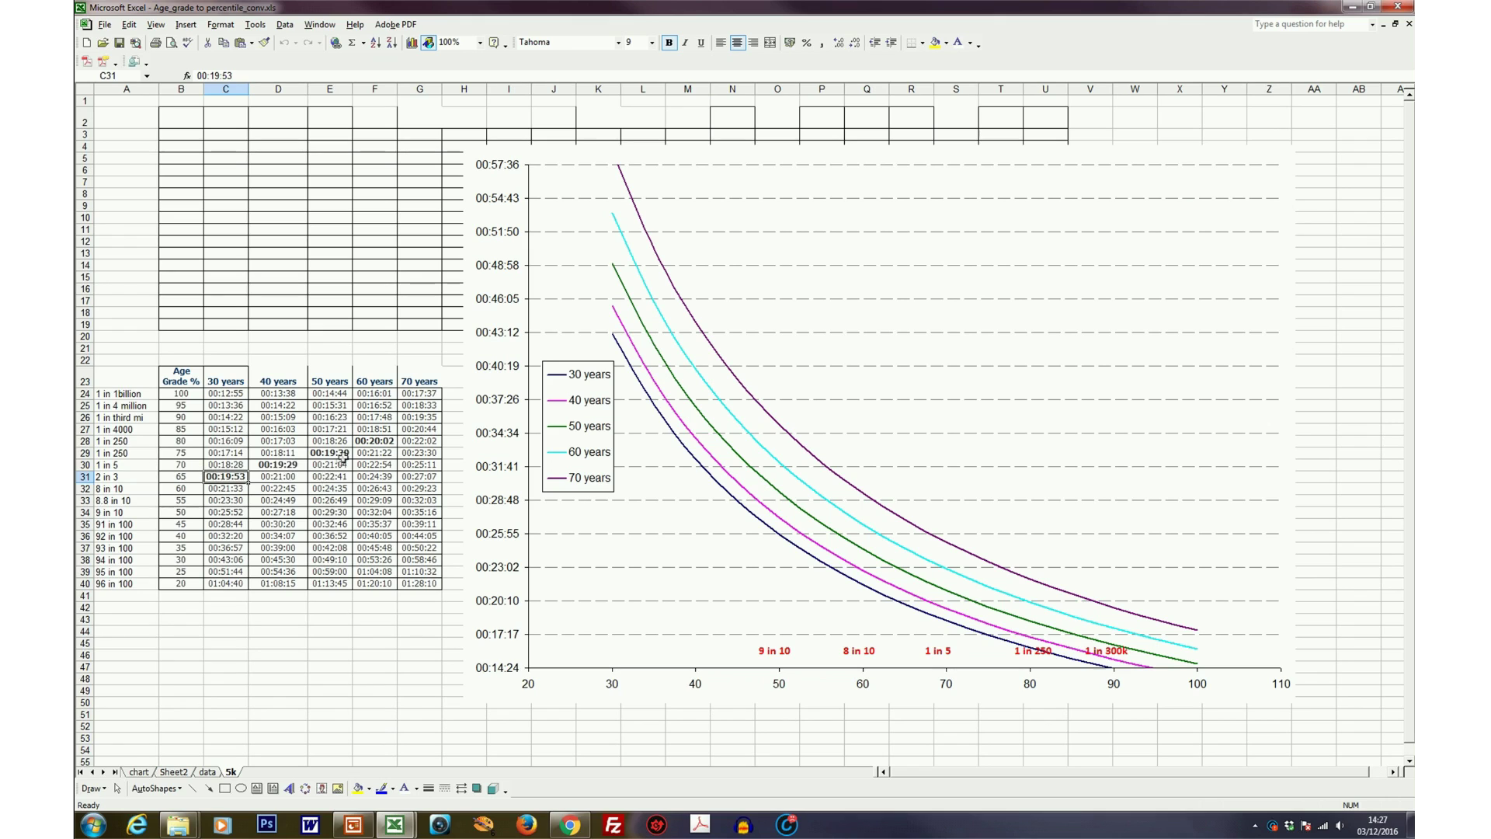
pyautogui.click(117, 440)
pyautogui.write('1 in 400')
pyautogui.click(153, 500)
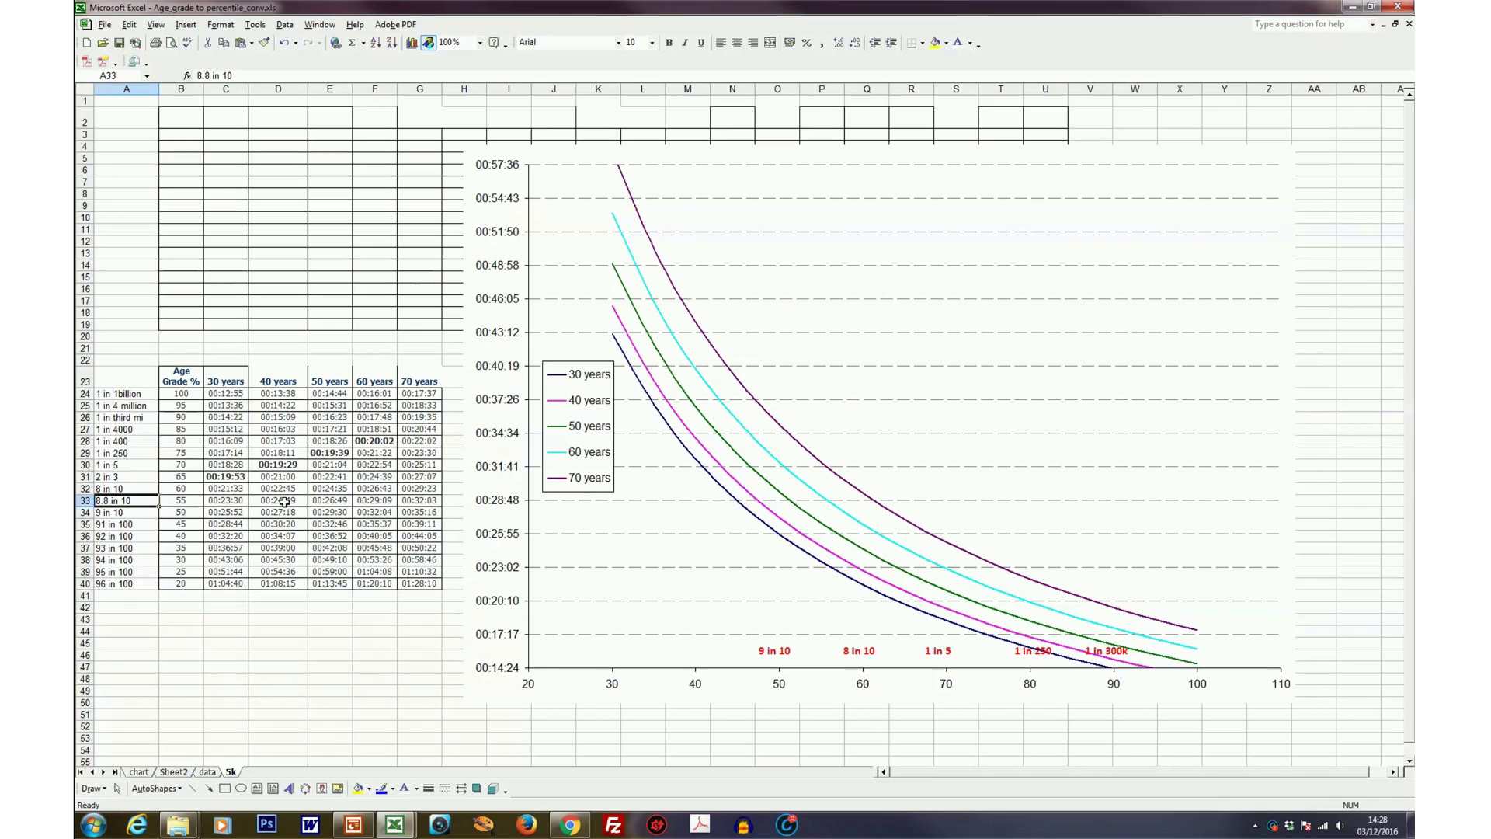
pyautogui.click(565, 829)
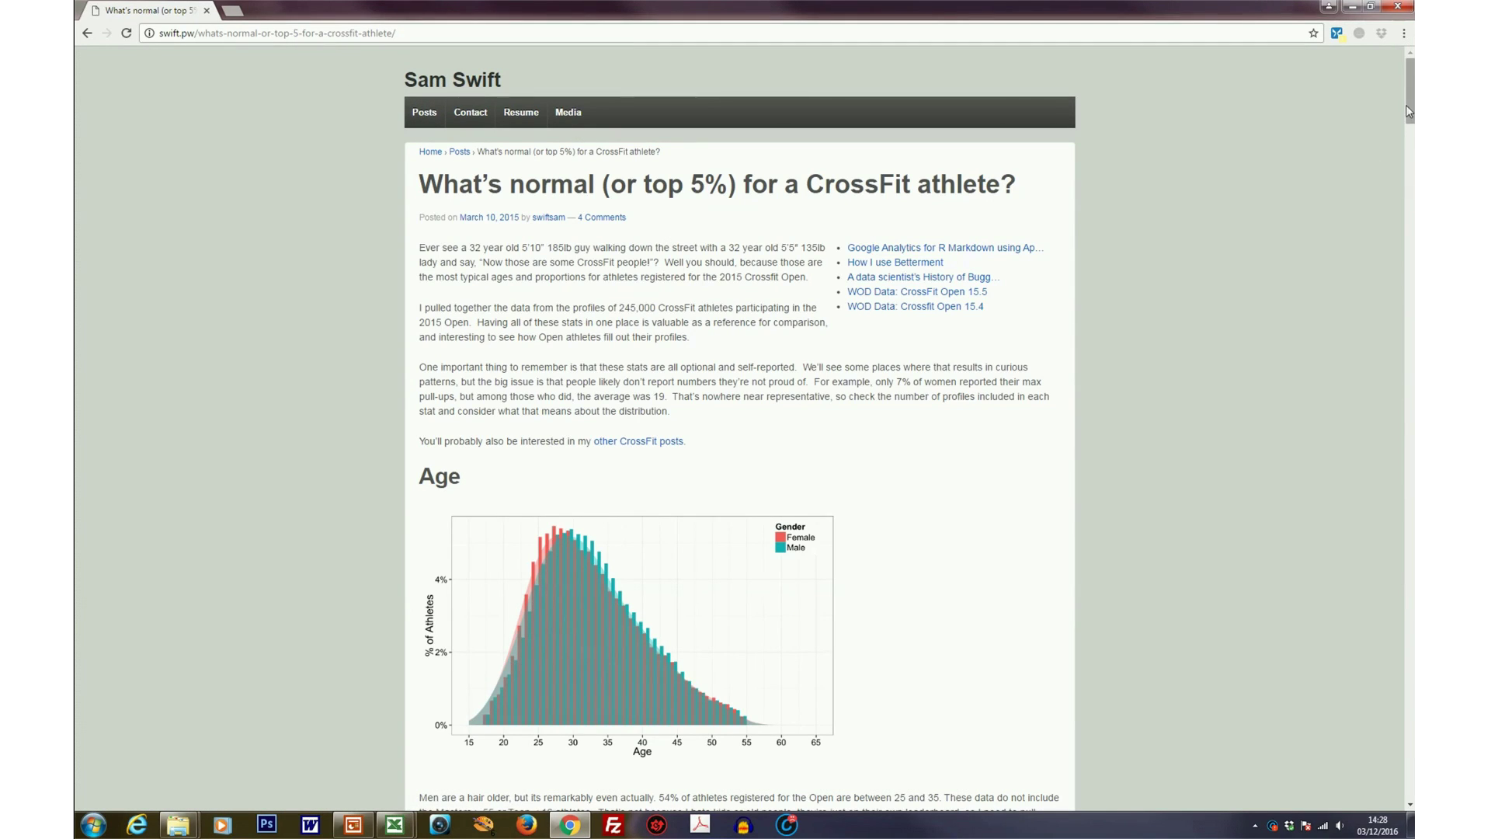
# Scroll the swift.pw article to the 5k Run section showing 20:15 (women) and 18:04 (men) 5th-percentile times
pyautogui.scroll(-20, 1403, 400)
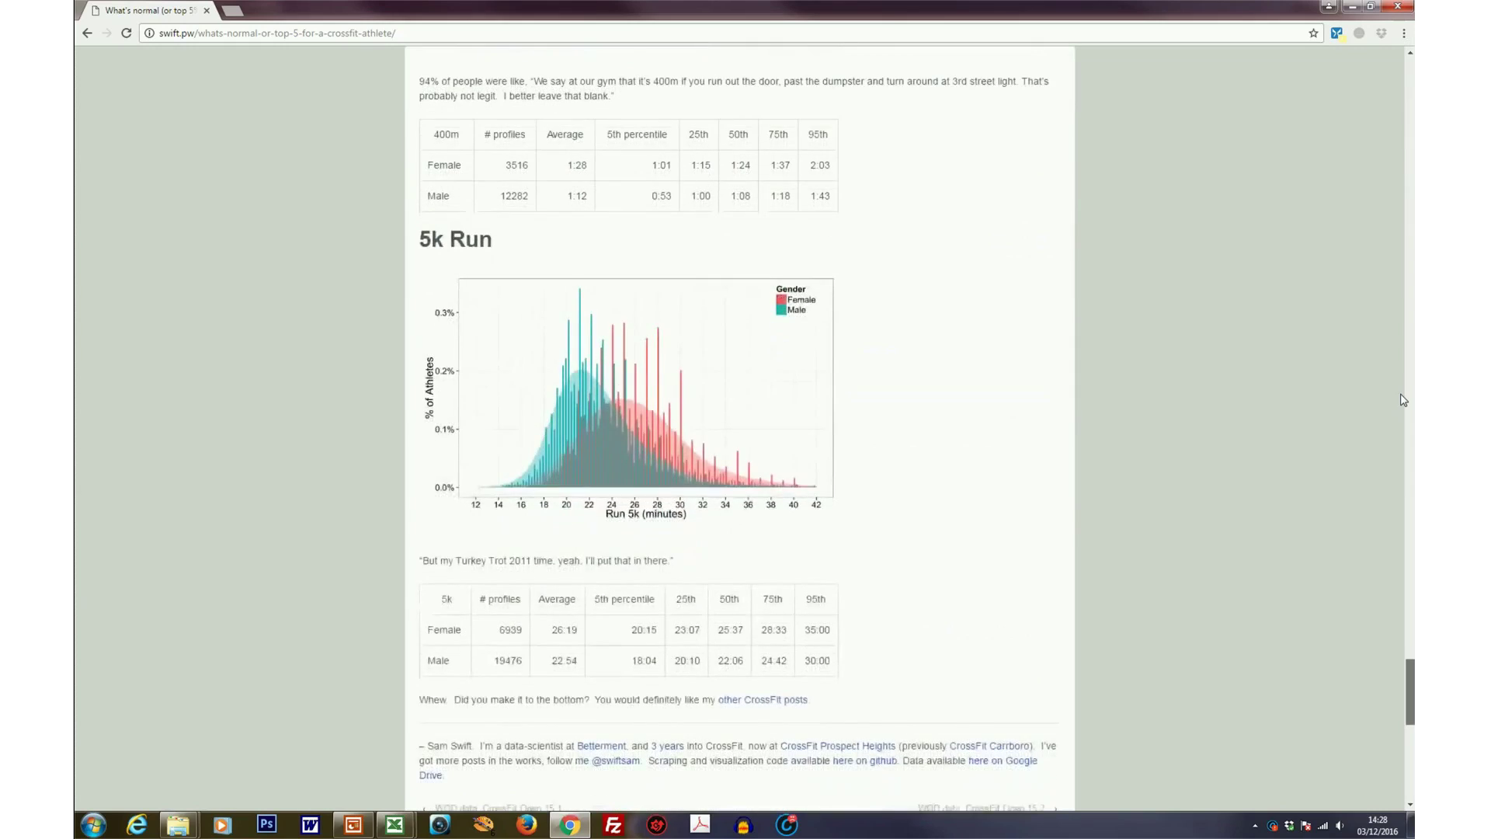
pyautogui.scroll(-2, 1404, 399)
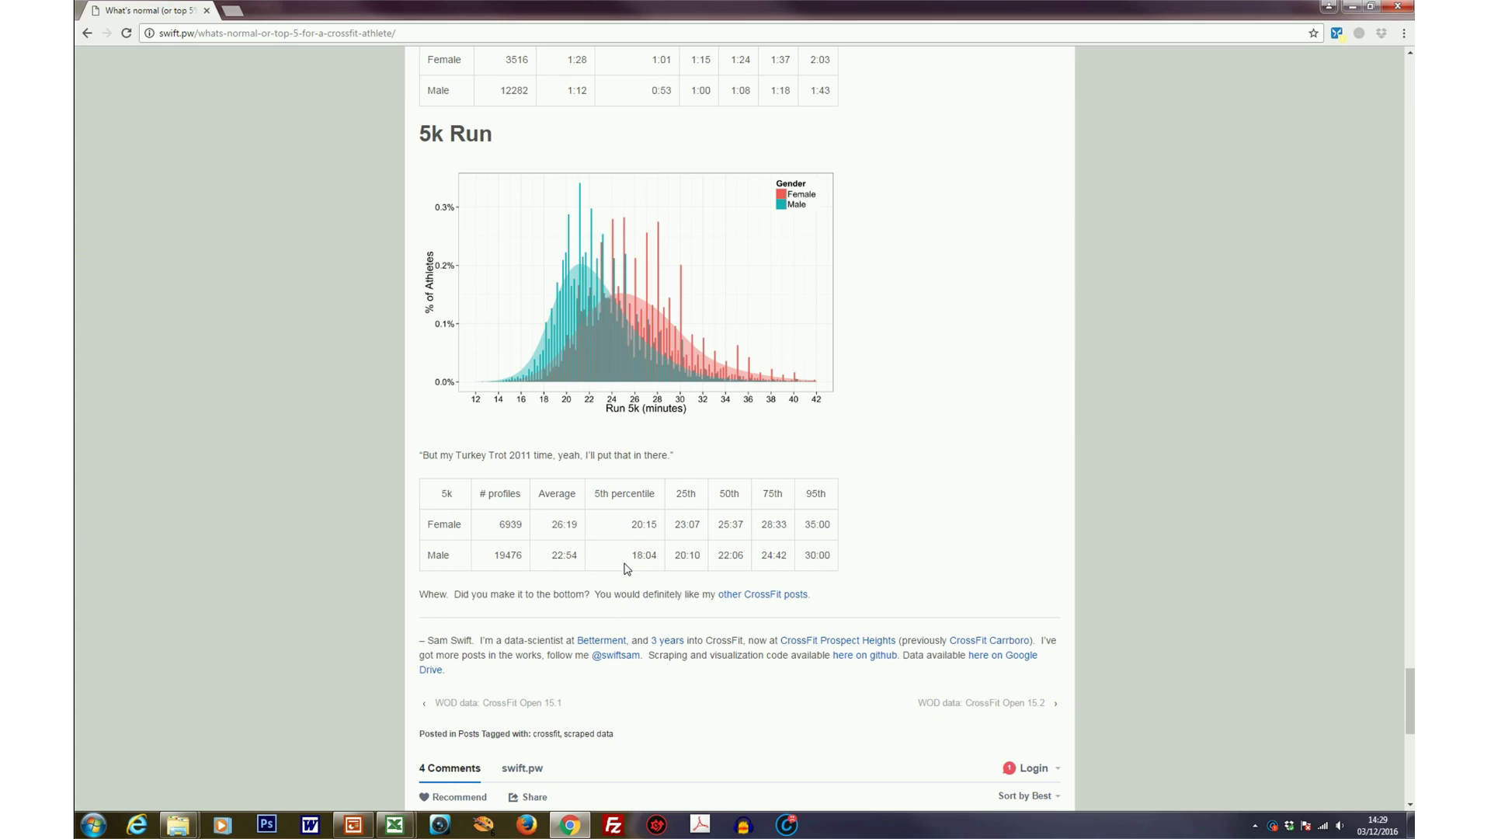
pyautogui.moveTo(403, 828)
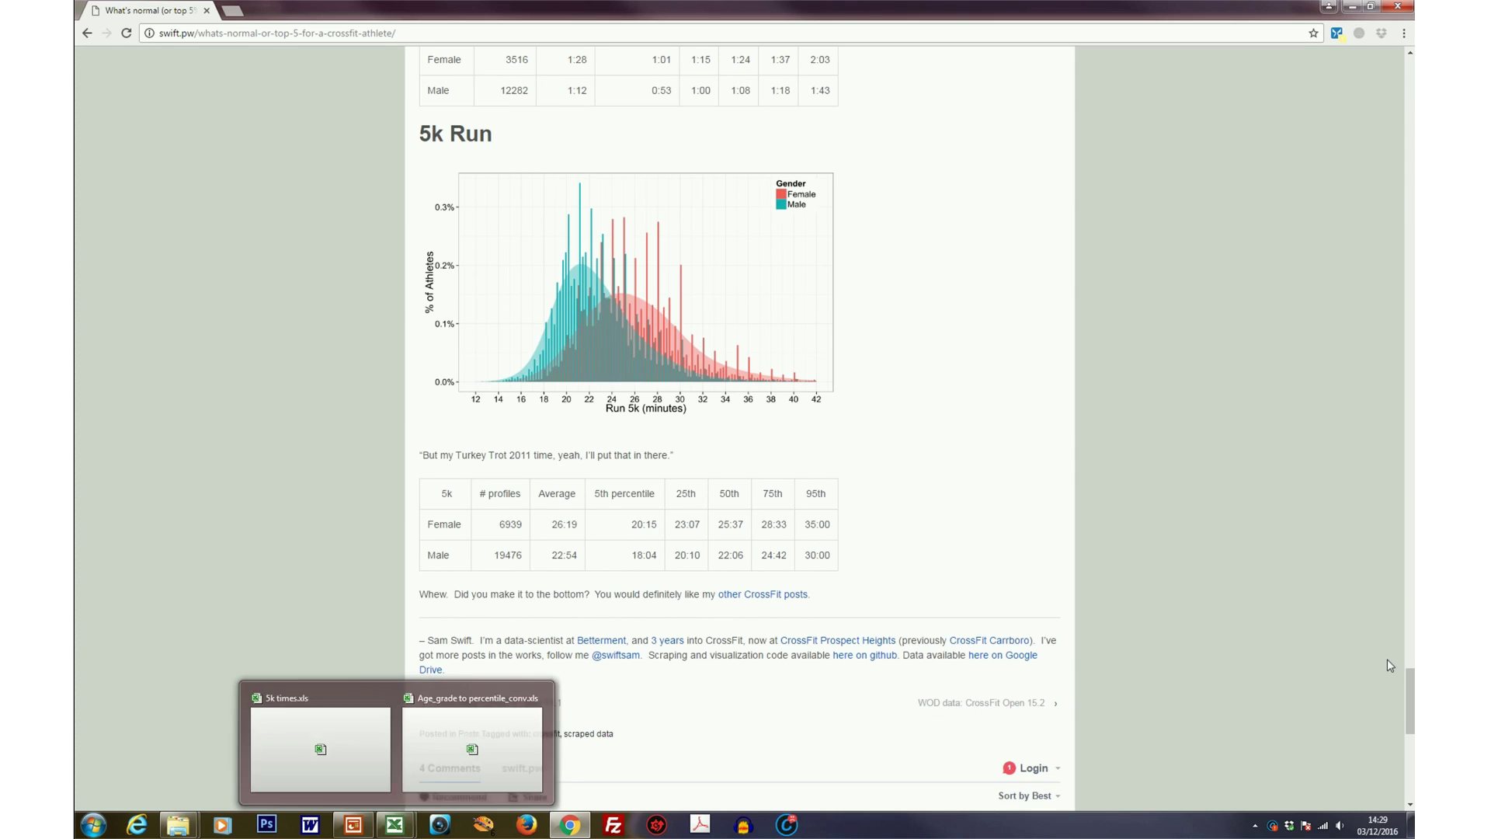
# Close the Fix Events race results window in Internet Explorer
pyautogui.click(137, 825)
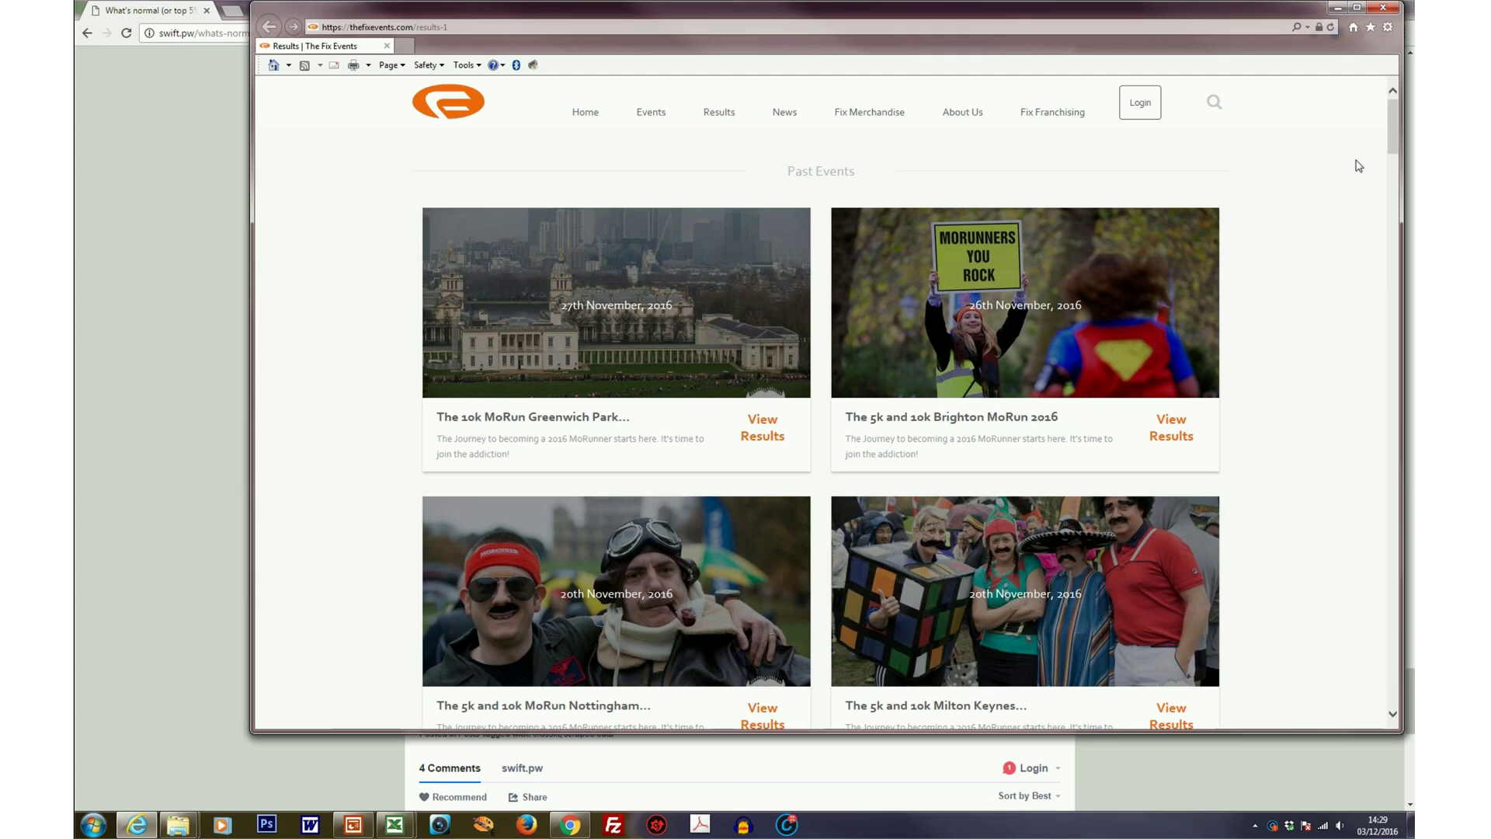
pyautogui.click(1382, 9)
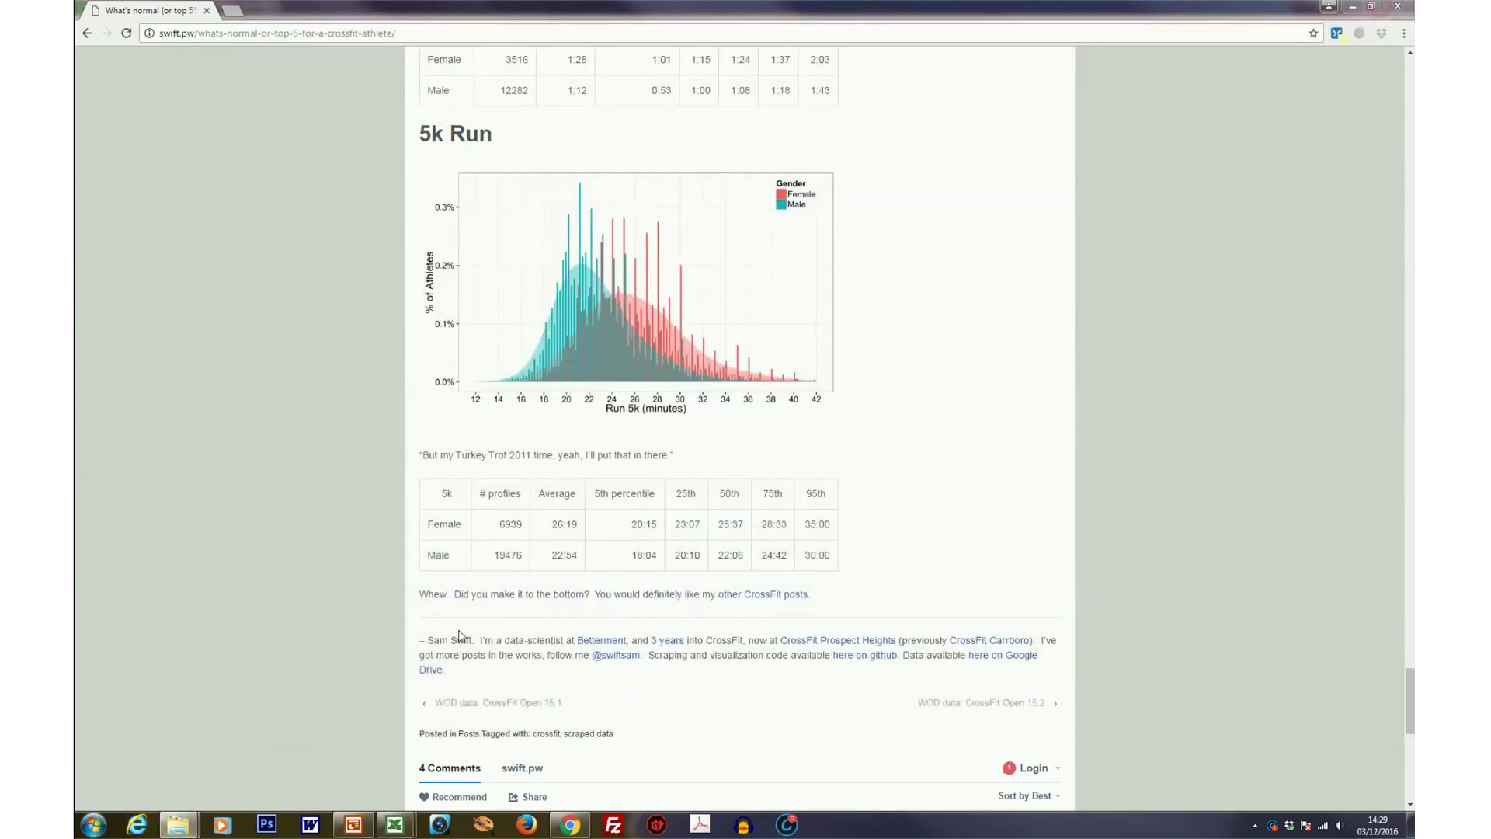
# Back in the 5k times workbook, move the chart right and down, then select column O's min/km pace values
pyautogui.moveTo(396, 825)
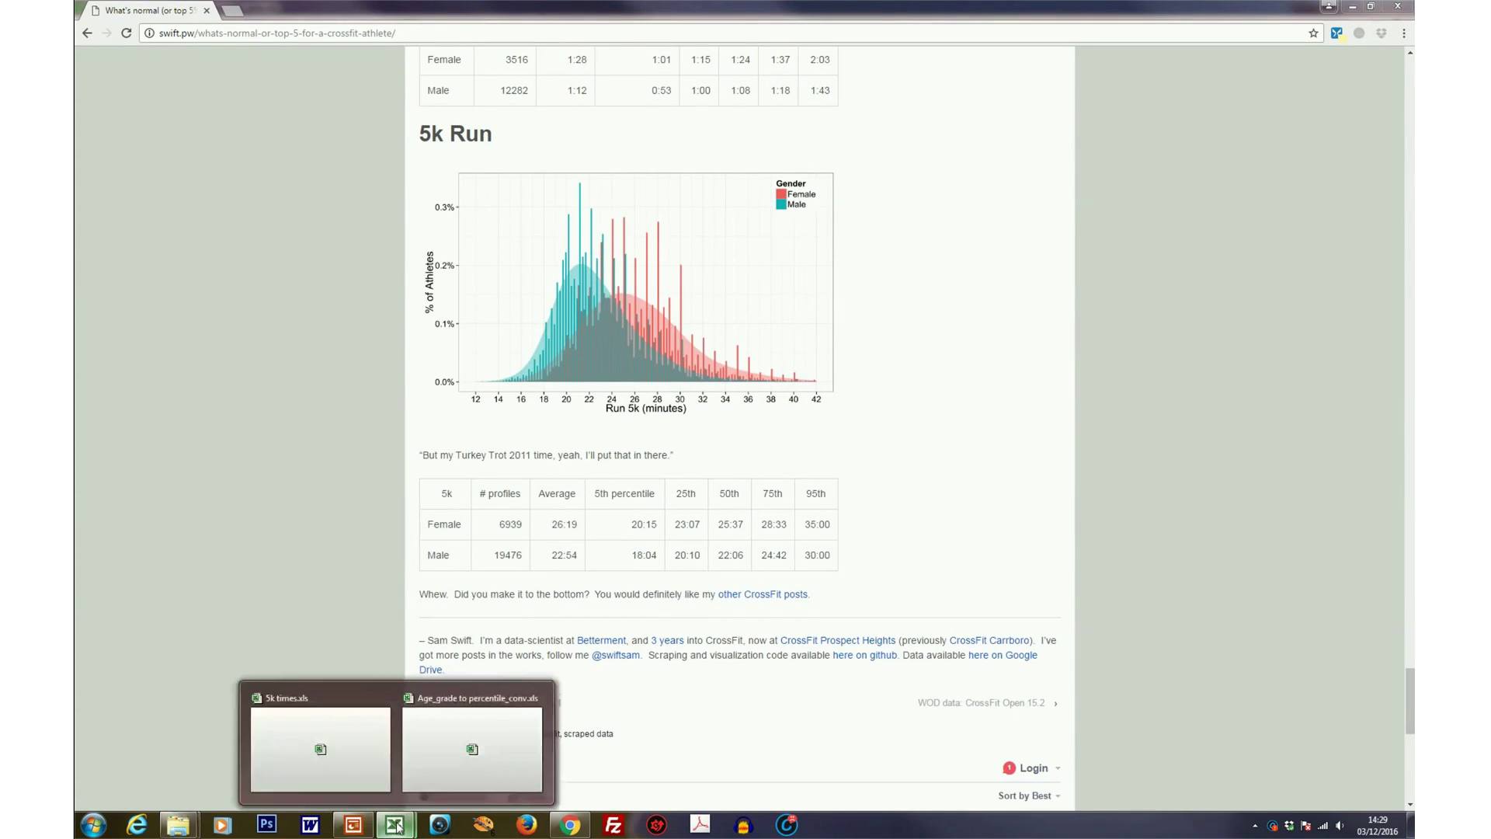
pyautogui.click(320, 745)
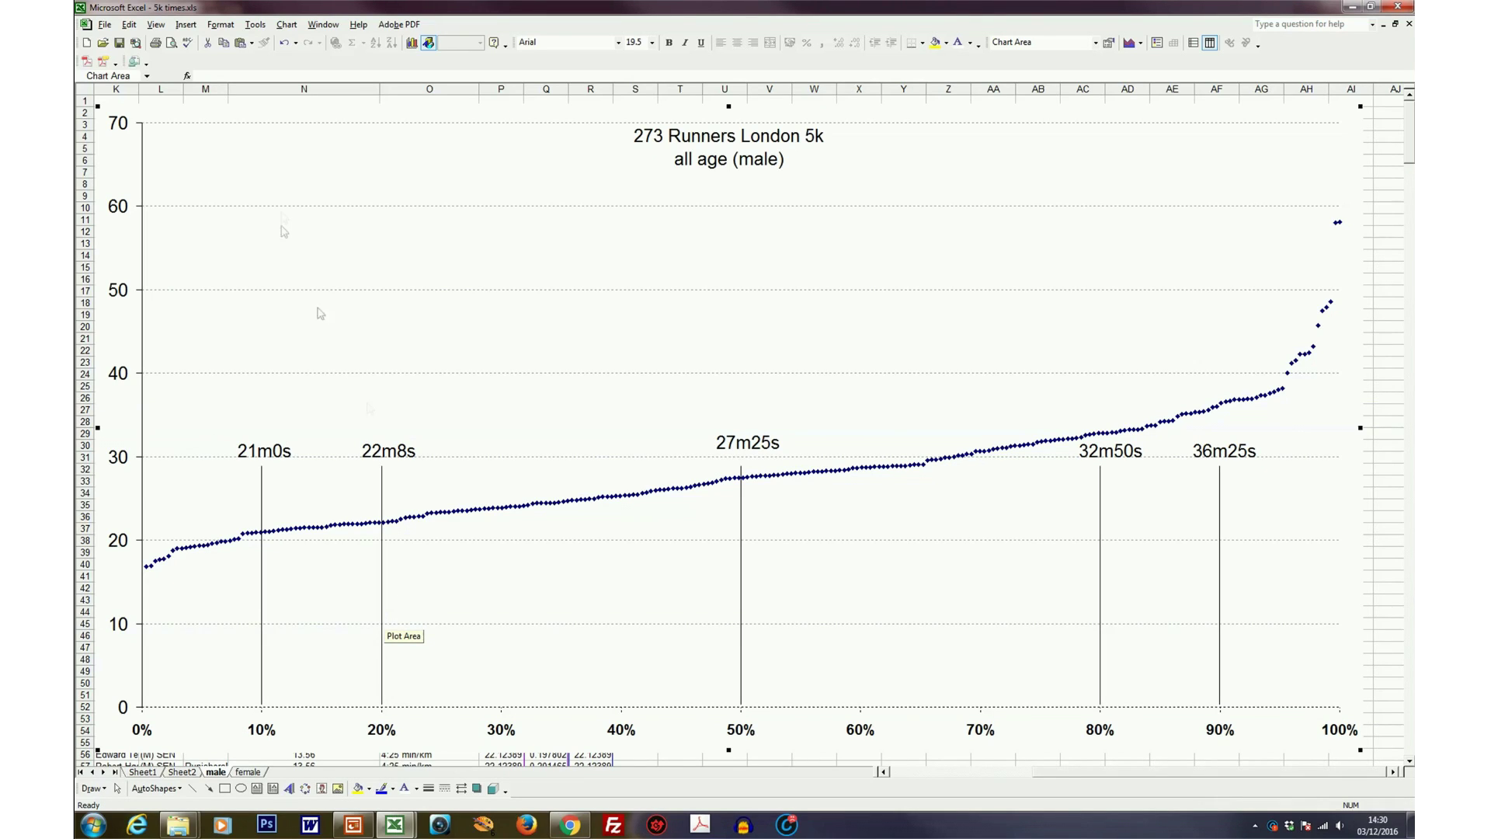
pyautogui.moveTo(181, 122)
pyautogui.mouseDown()
pyautogui.moveTo(481, 132)
pyautogui.moveTo(582, 161)
pyautogui.mouseUp()
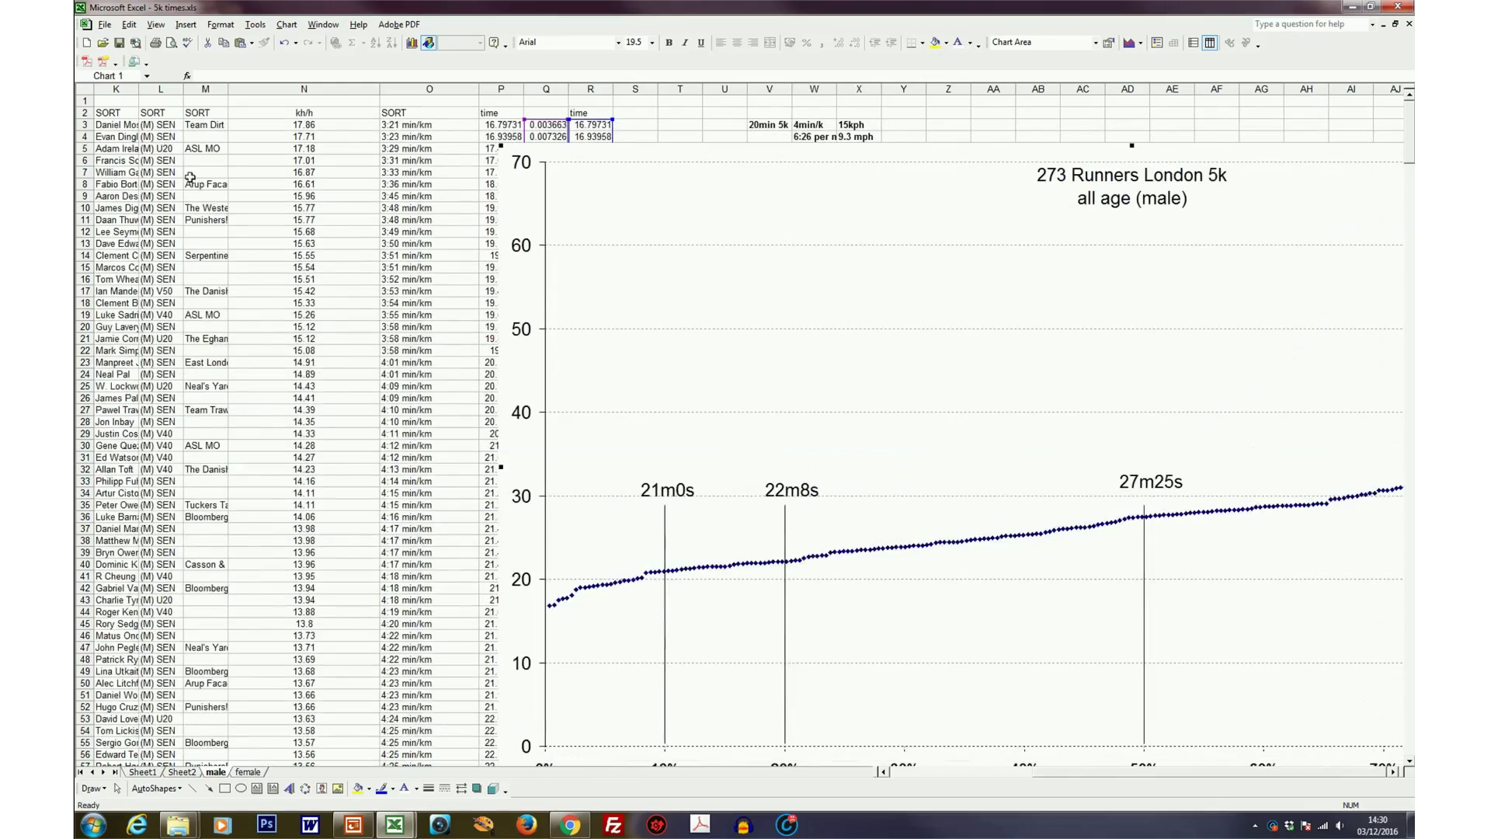
pyautogui.moveTo(406, 196)
pyautogui.mouseDown()
pyautogui.moveTo(420, 765)
pyautogui.moveTo(400, 782)
pyautogui.moveTo(411, 319)
pyautogui.moveTo(412, 357)
pyautogui.mouseUp()
# Switch to the female sheet with its 288-runner London 5k percentile chart
pyautogui.click(249, 771)
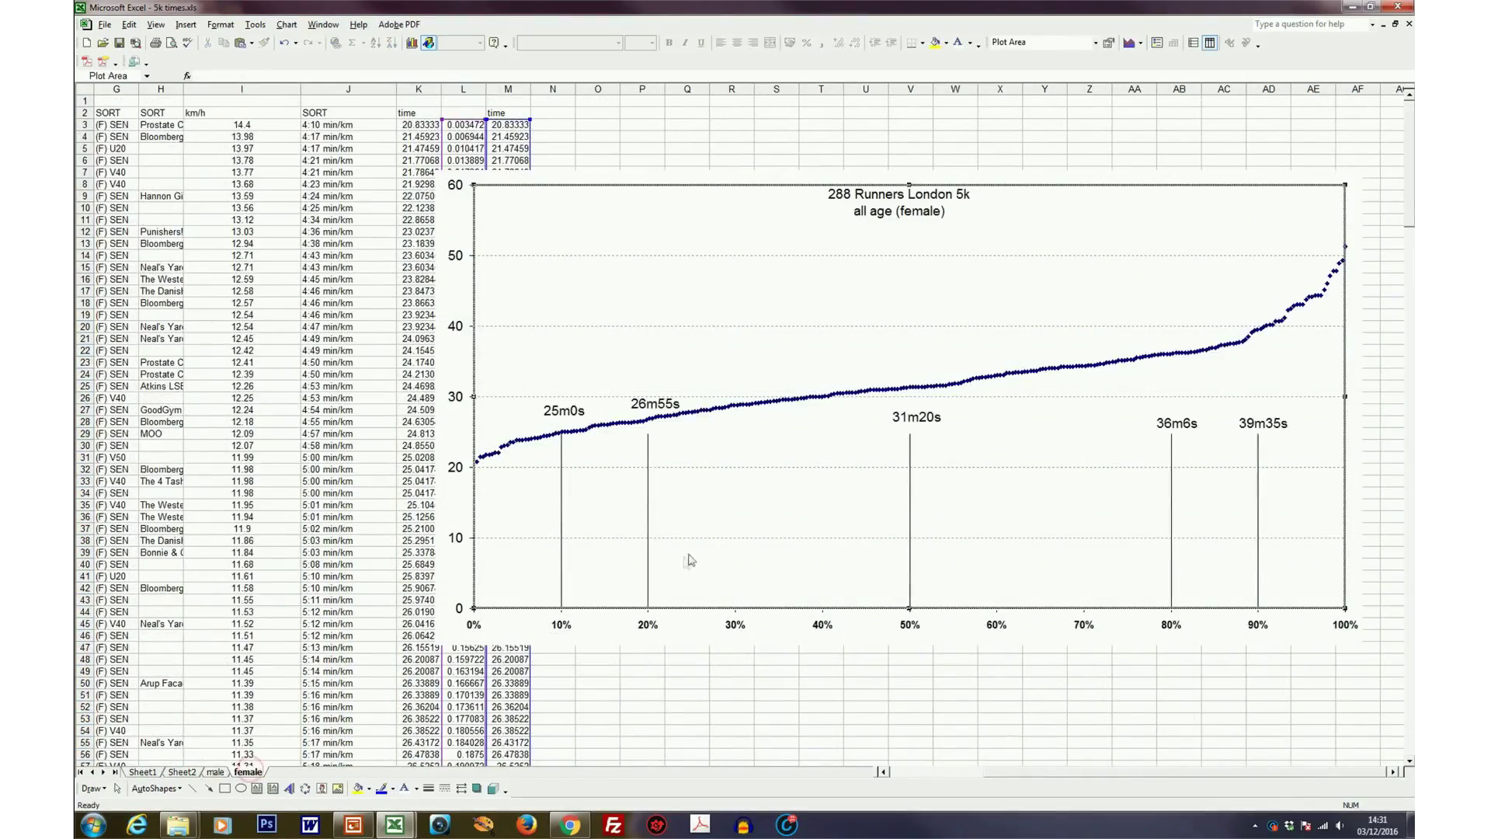